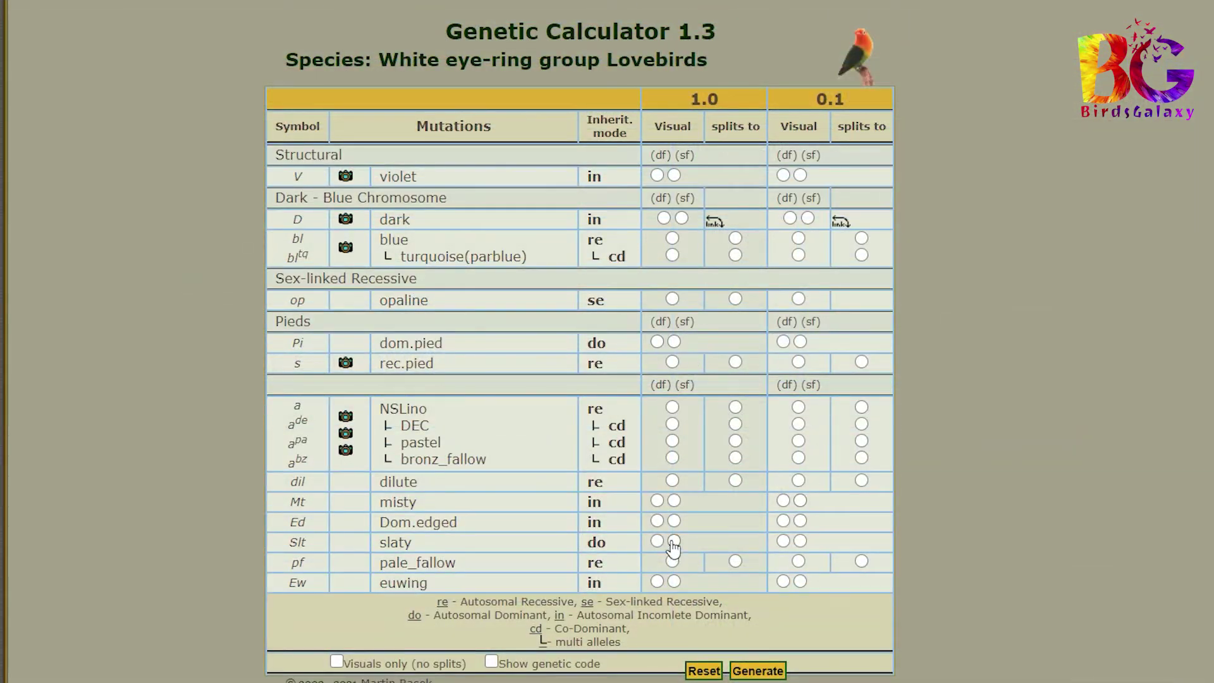
Generate green × green (100% green offspring for both sexes), then mark the 0.1 hen visually blue.
left_click(747, 672)
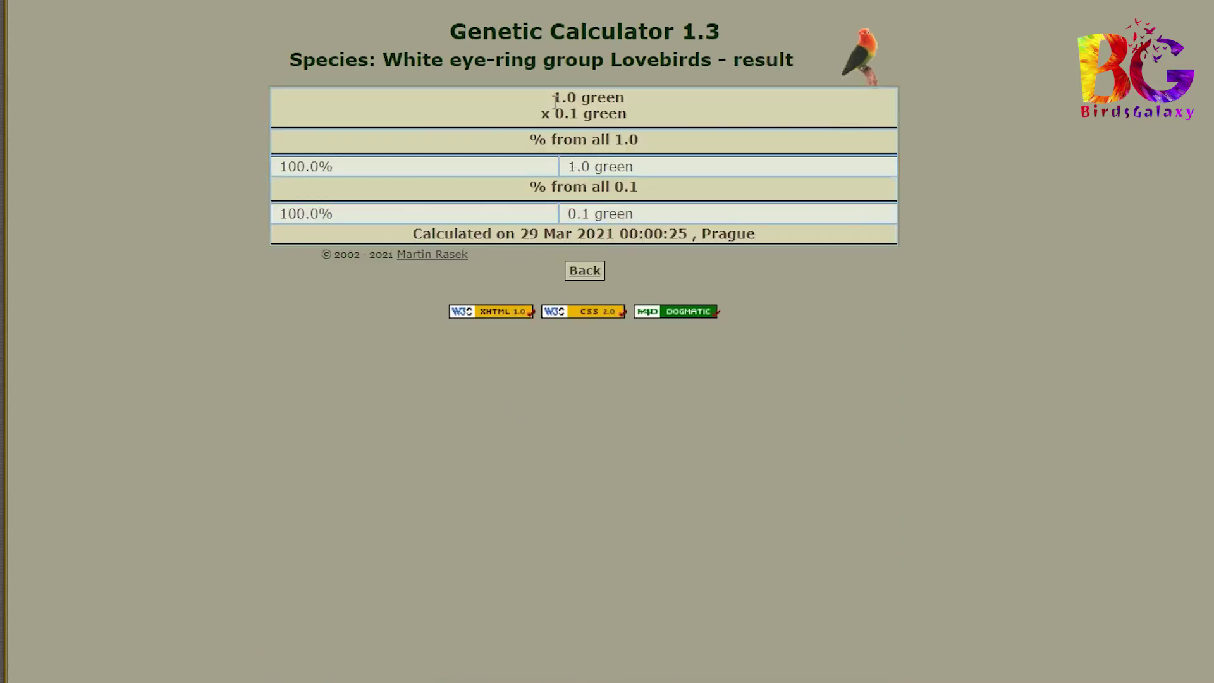
left_click_drag(555, 101, 635, 120)
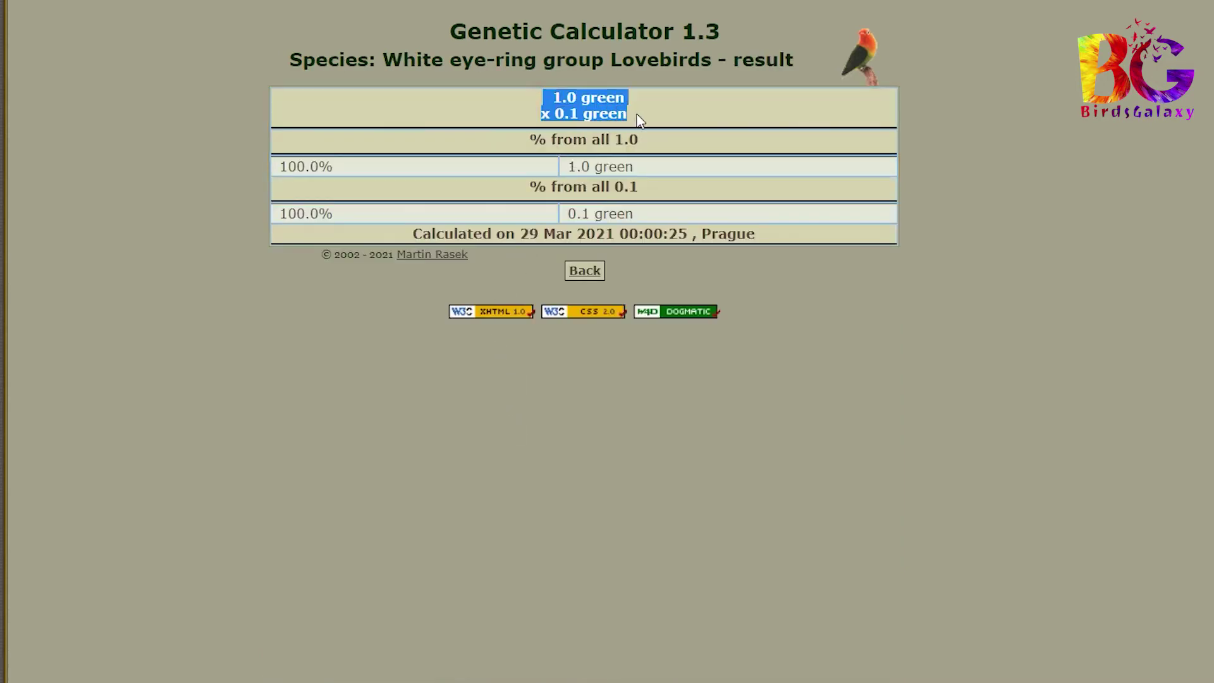
left_click(643, 118)
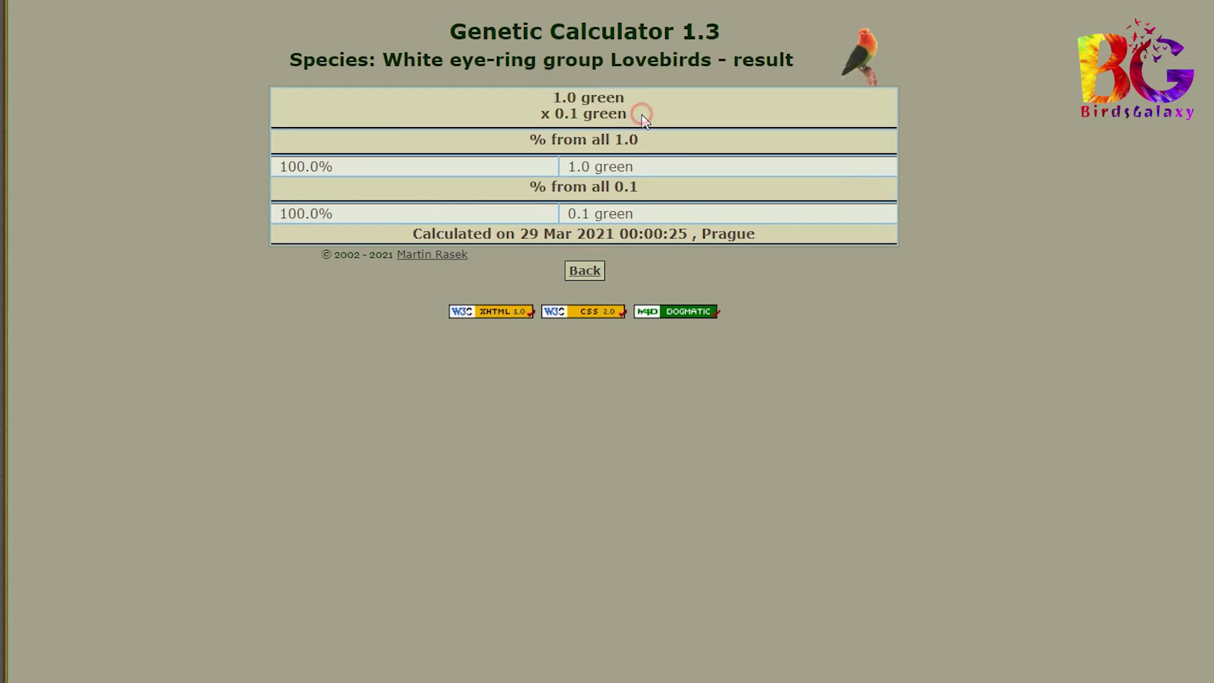
left_click_drag(569, 166, 642, 177)
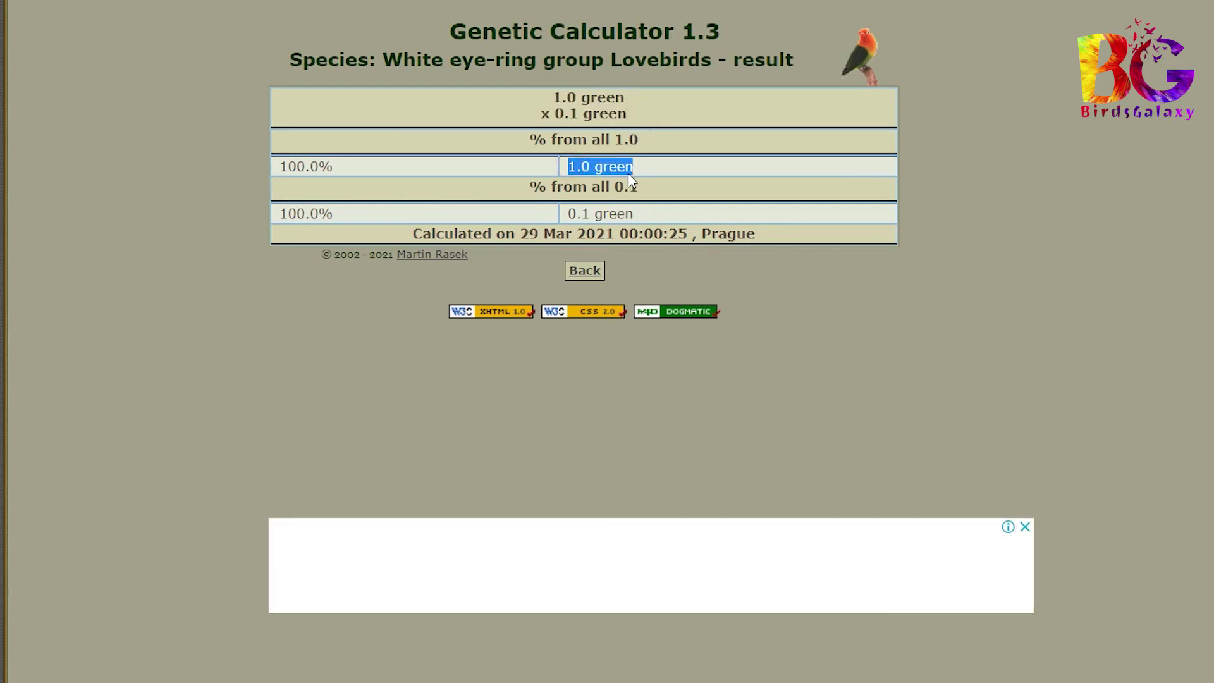
left_click_drag(278, 166, 372, 167)
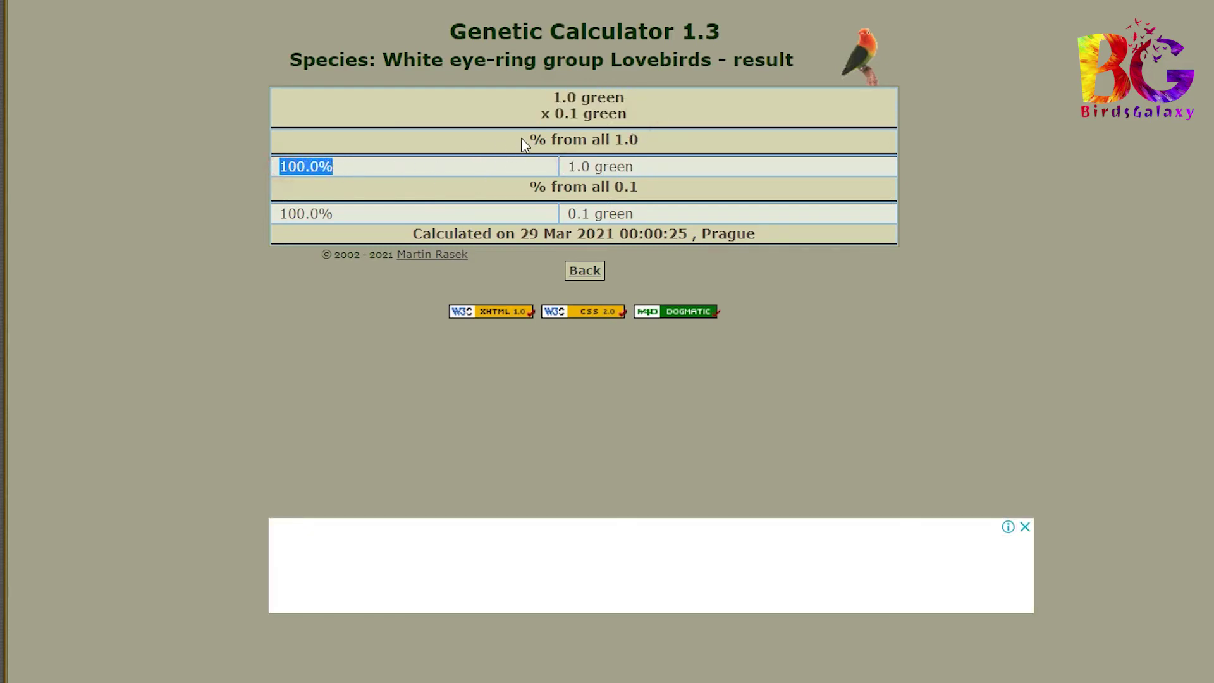
left_click_drag(522, 140, 643, 155)
left_click_drag(525, 188, 657, 198)
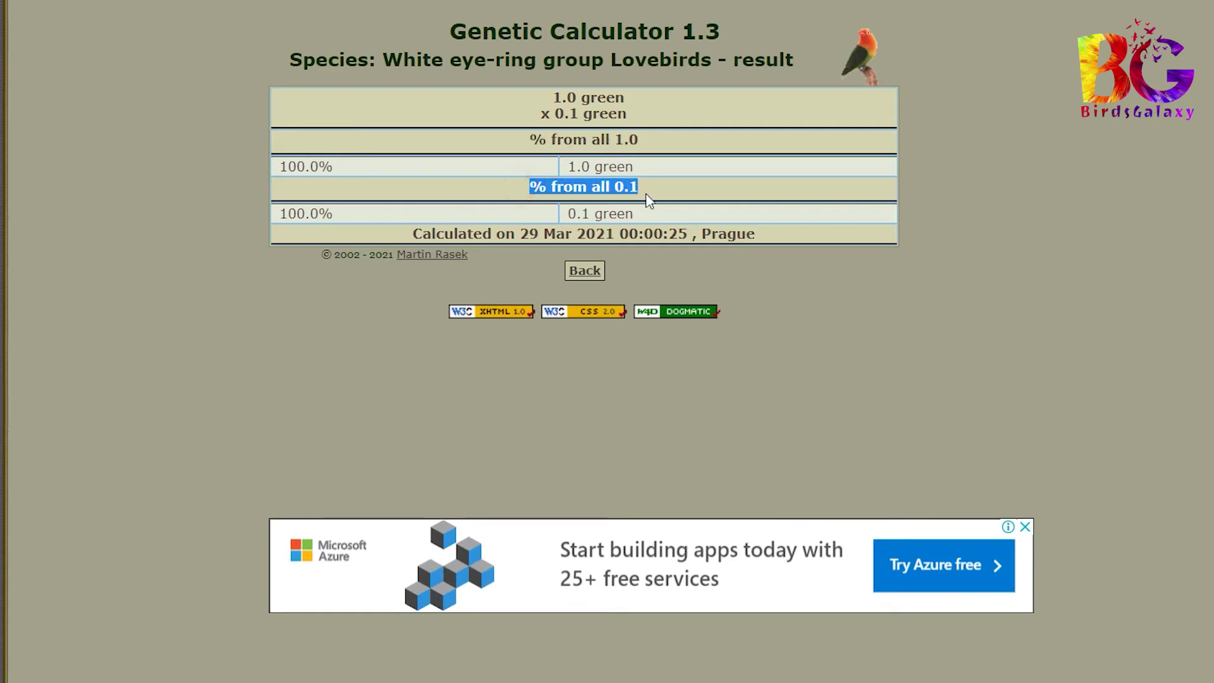
left_click_drag(280, 215, 671, 220)
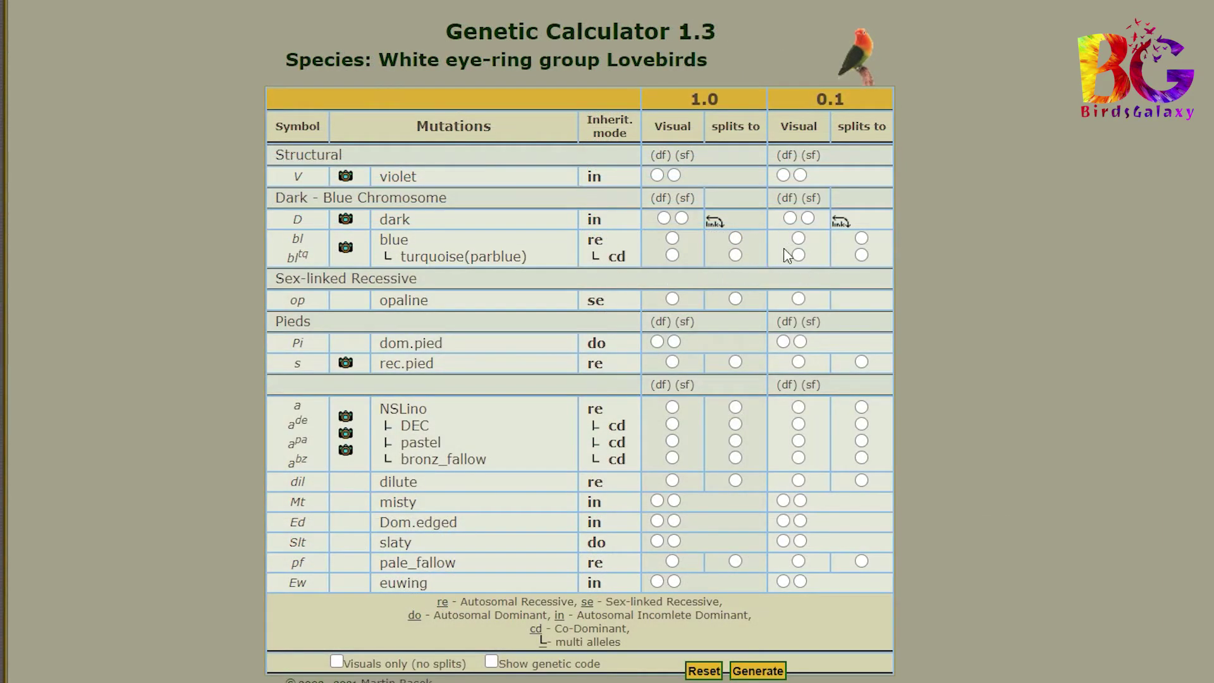
left_click(798, 237)
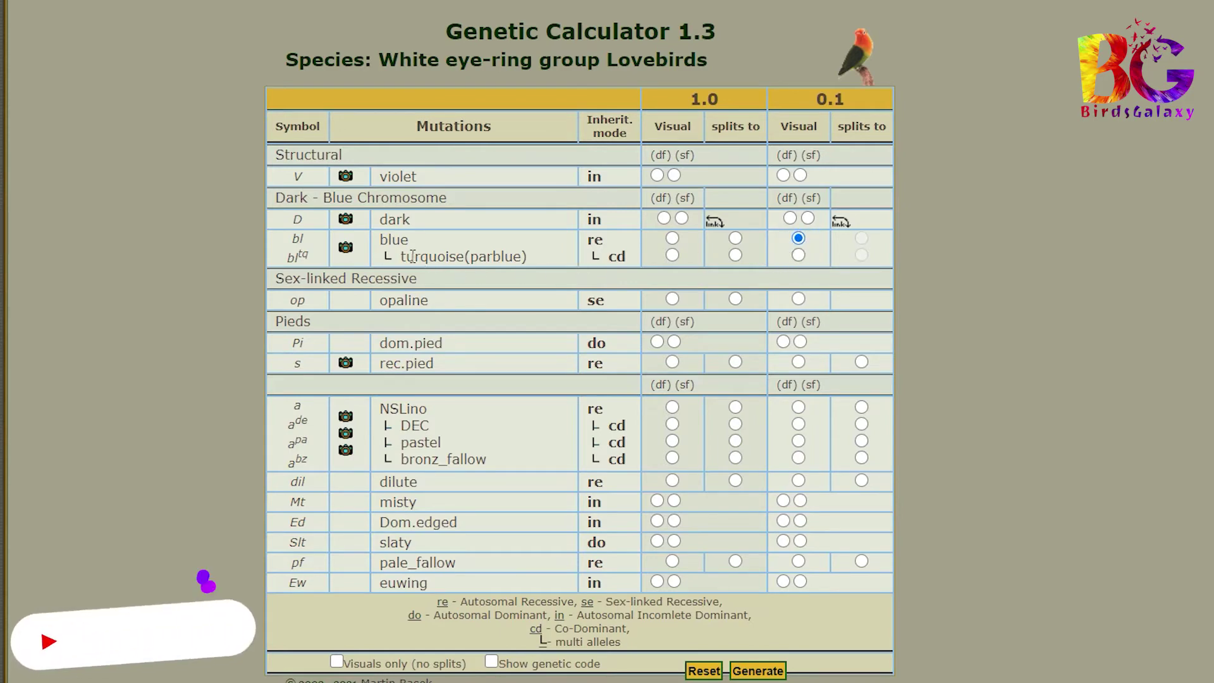
Generate 1.0 green × 0.1 blue, giving 100% green /blue males and hens.
double_click(393, 240)
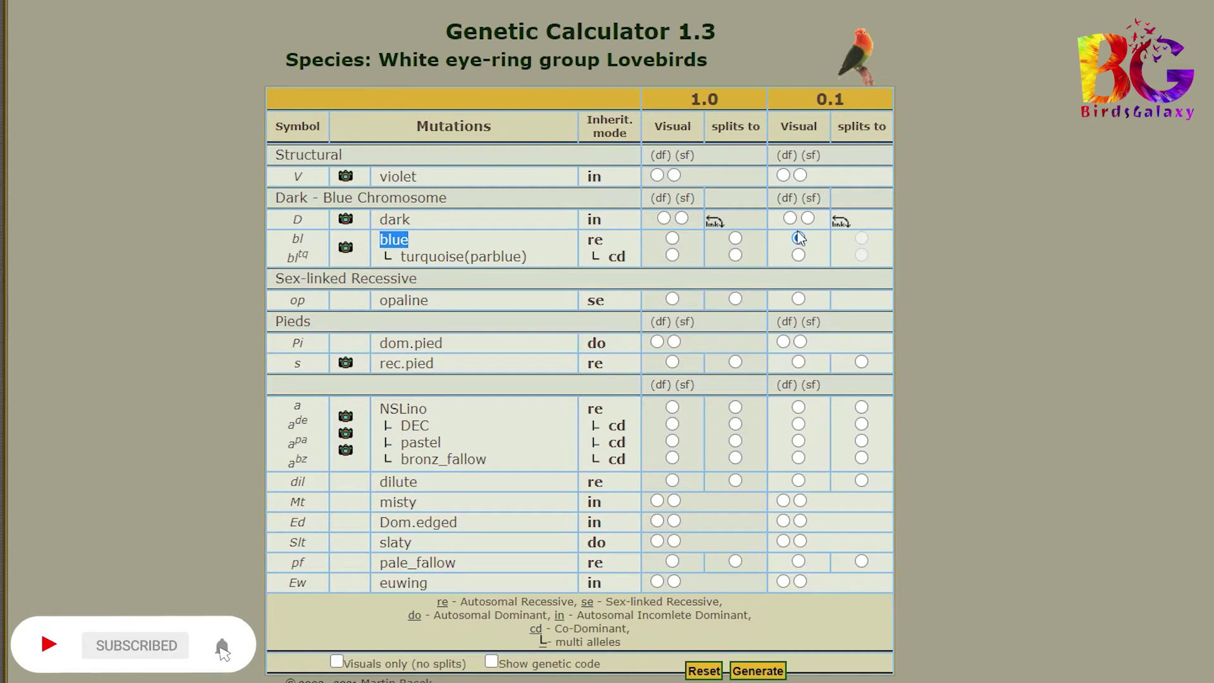
left_click(771, 670)
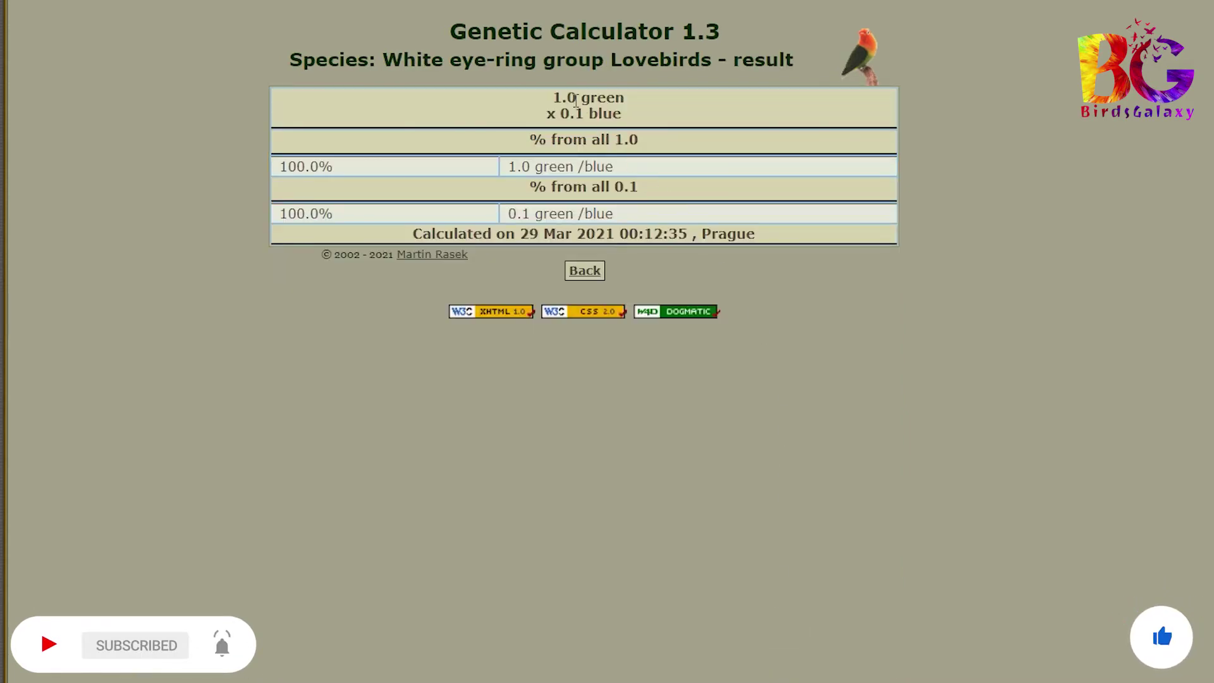
left_click_drag(555, 95, 632, 108)
left_click_drag(546, 114, 621, 114)
left_click(618, 162)
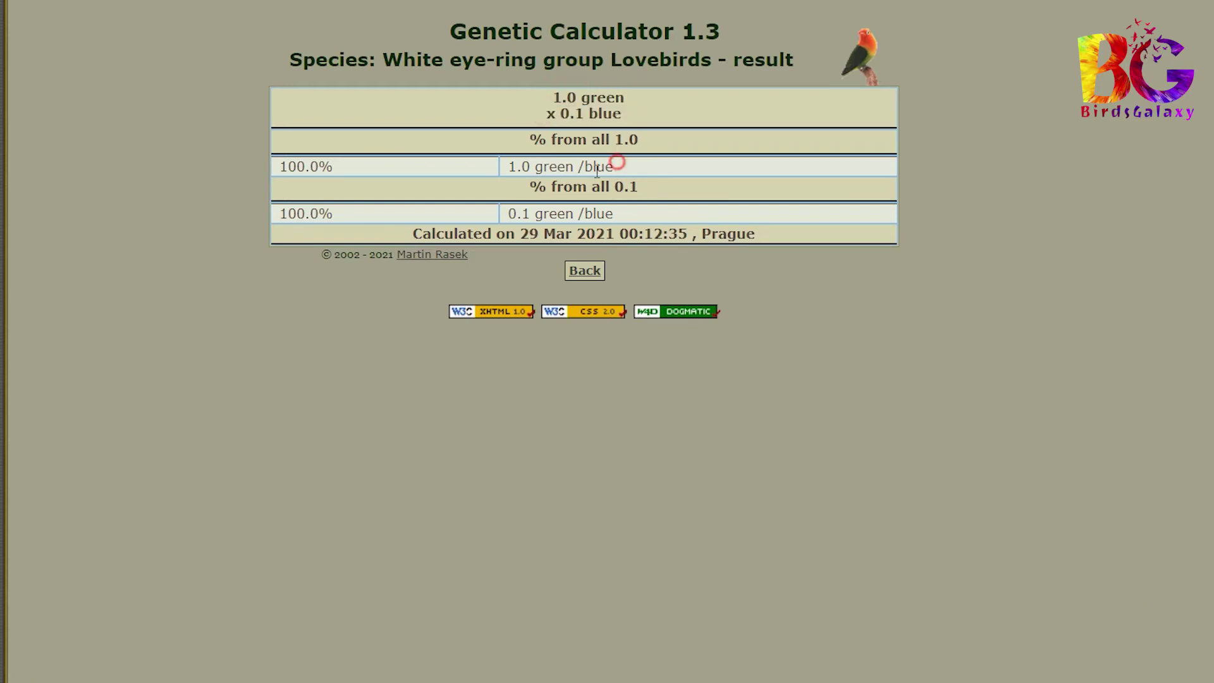
left_click_drag(535, 167, 638, 140)
left_click_drag(537, 214, 658, 193)
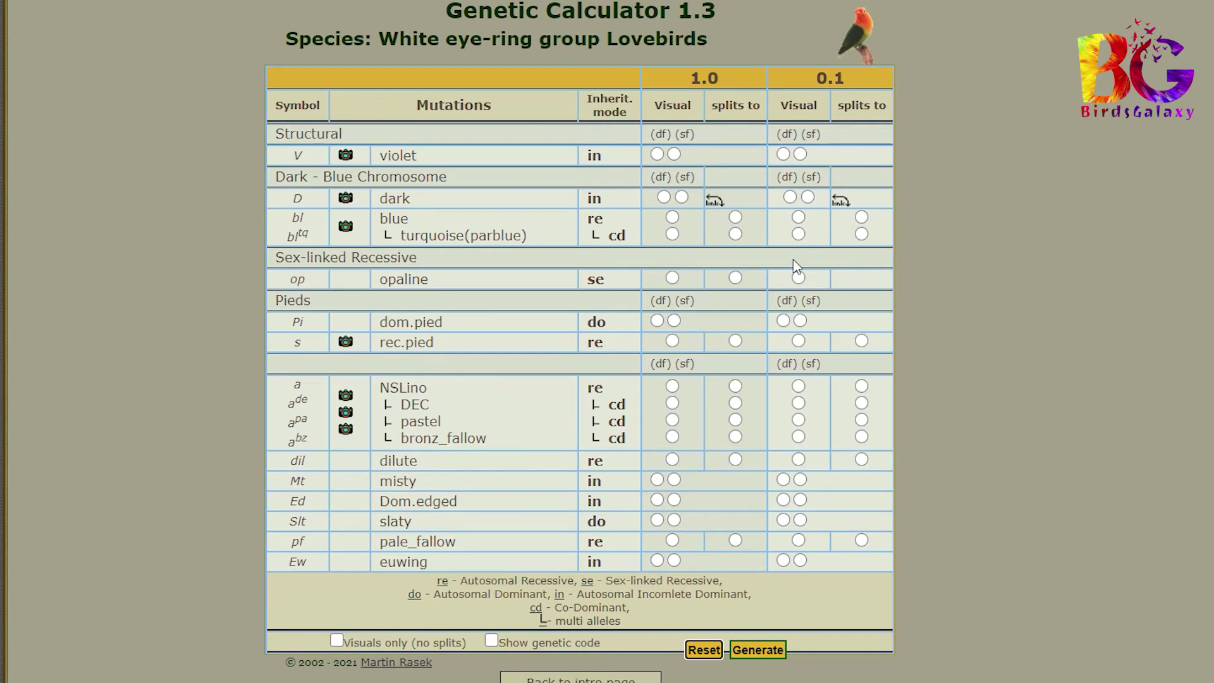
Mark the 1.0 male as split to blue and split to opaline.
left_click(734, 218)
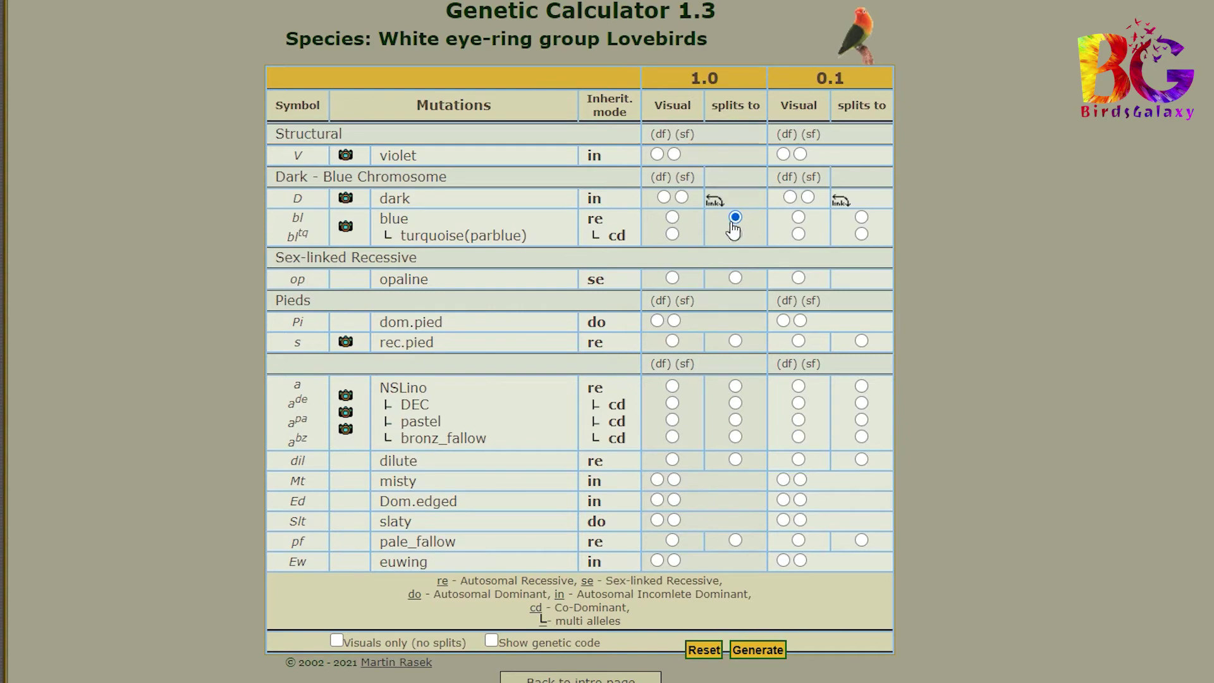
left_click(735, 278)
left_click_drag(693, 80, 727, 85)
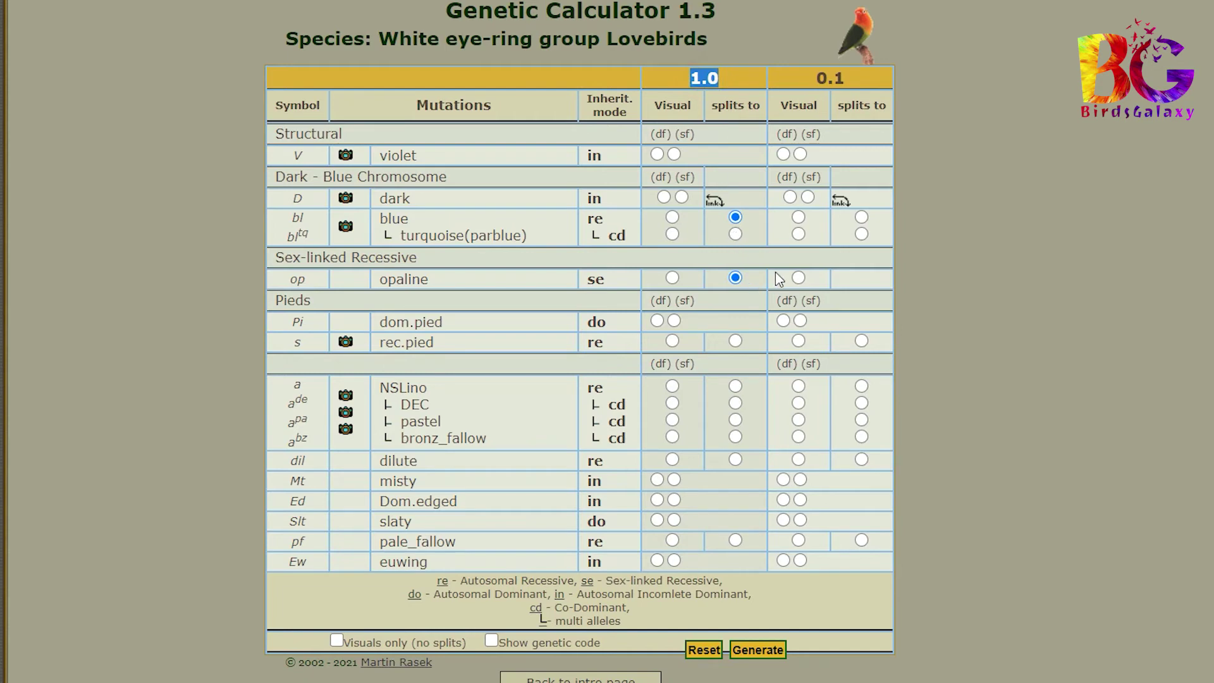
left_click(763, 258)
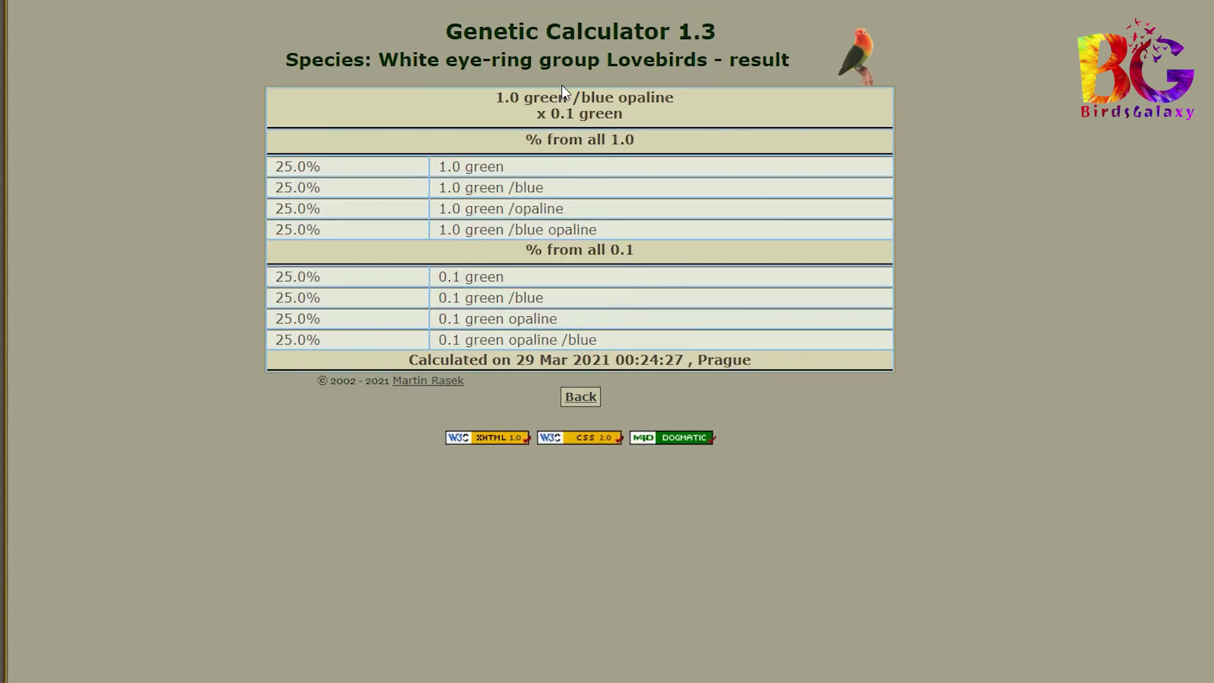
Review the green /blue opaline × green results: four 25.0% classes each for males and hens.
left_click_drag(509, 98, 614, 101)
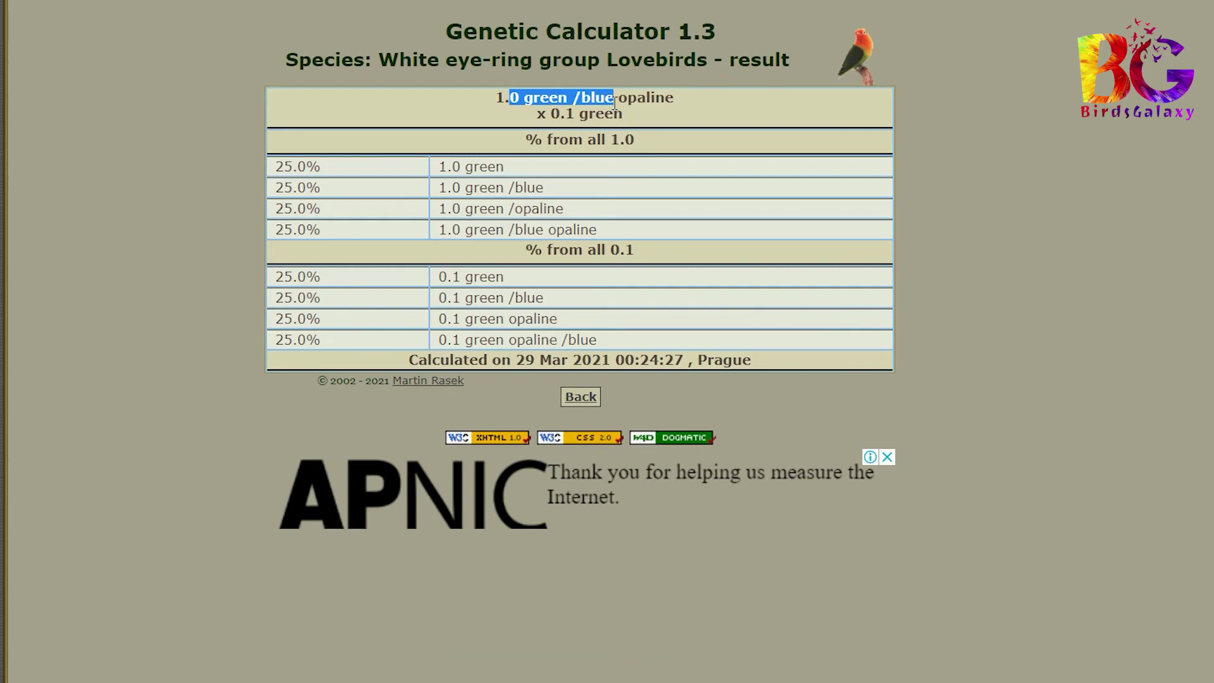
left_click(633, 120)
left_click_drag(534, 104, 630, 112)
left_click(669, 143)
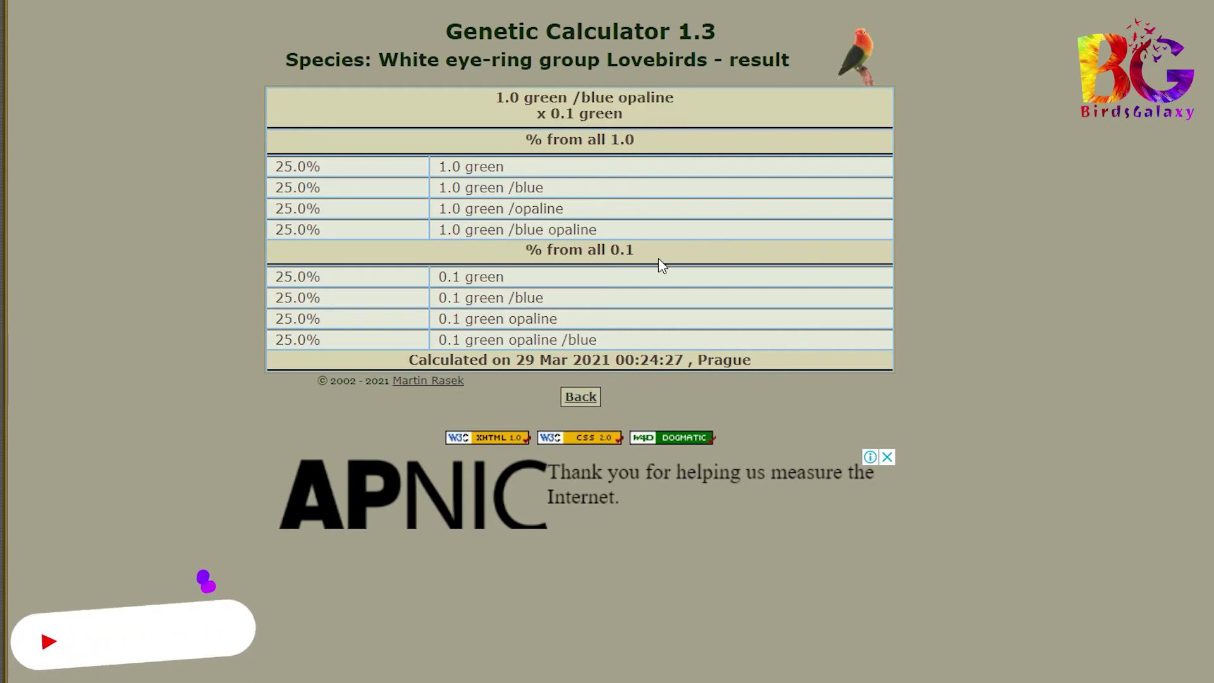
left_click_drag(460, 167, 634, 228)
left_click(632, 215)
left_click_drag(266, 155, 638, 234)
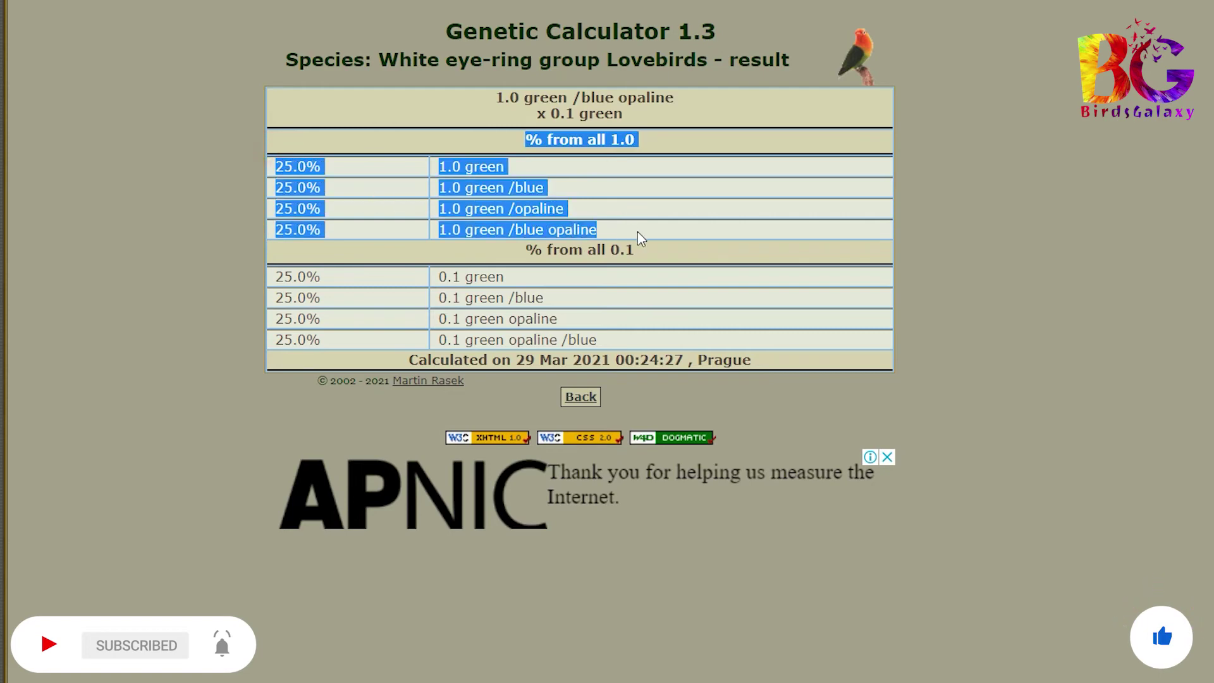
left_click(674, 197)
left_click_drag(528, 249, 655, 339)
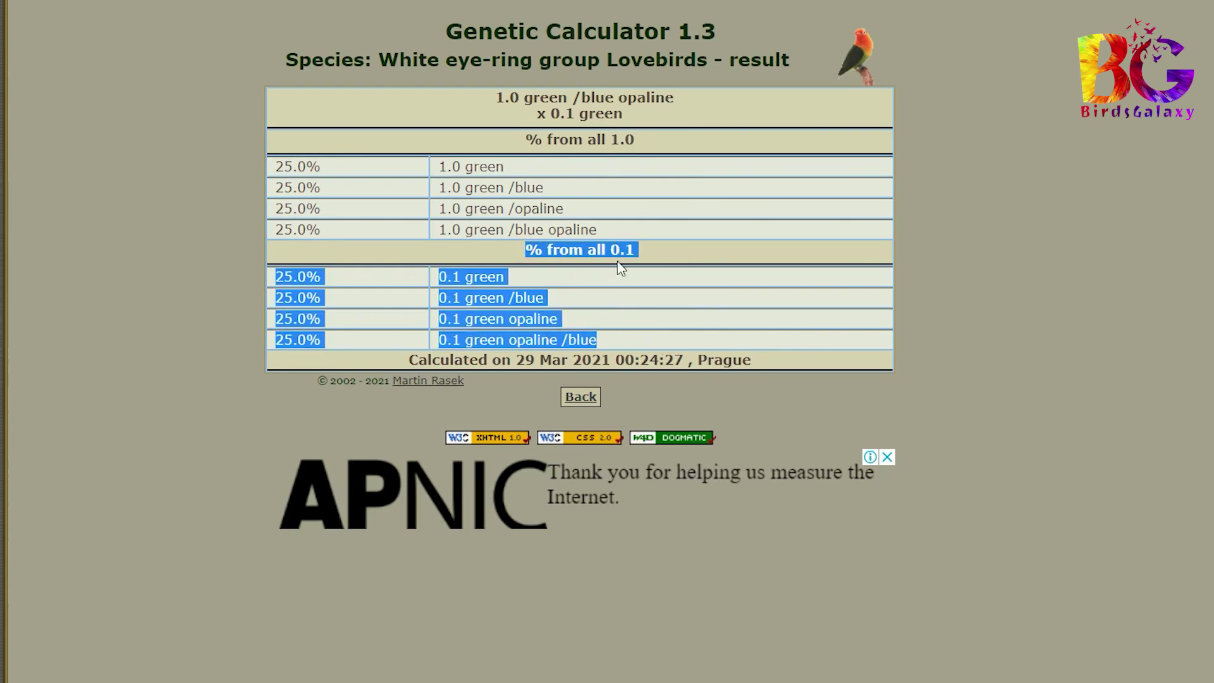
left_click(585, 320)
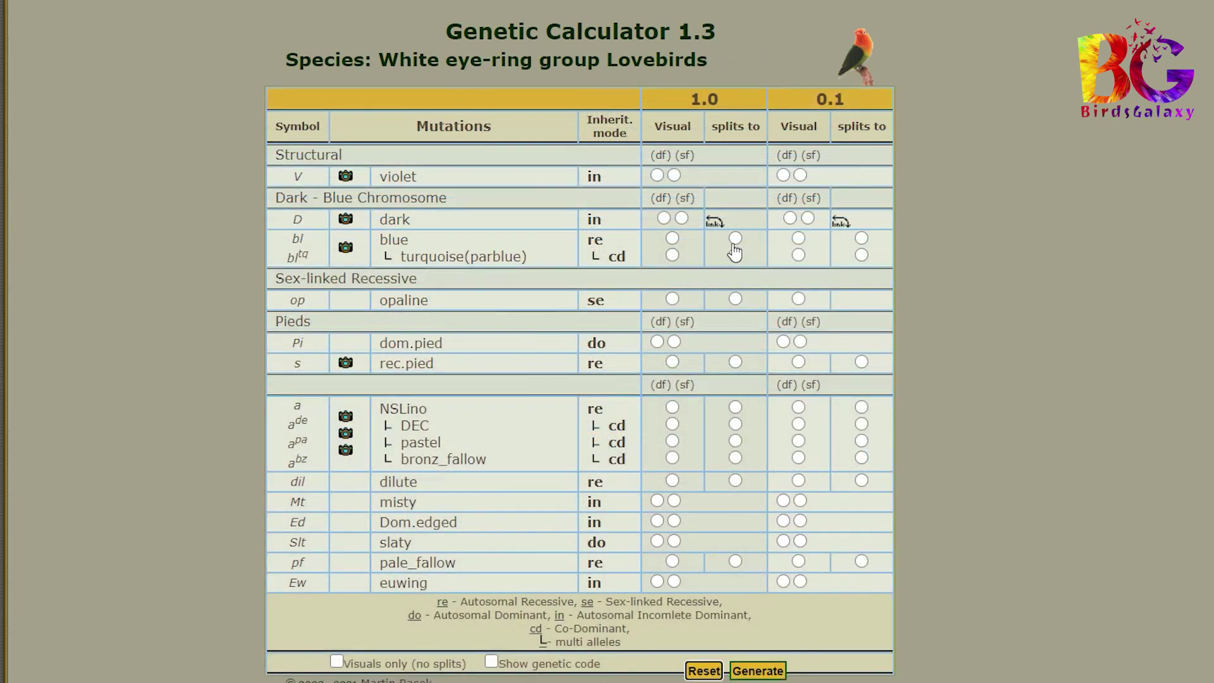
Mark the 1.0 male split to blue and opaline, and the 0.1 hen visually blue.
left_click(736, 240)
left_click_drag(393, 239, 447, 241)
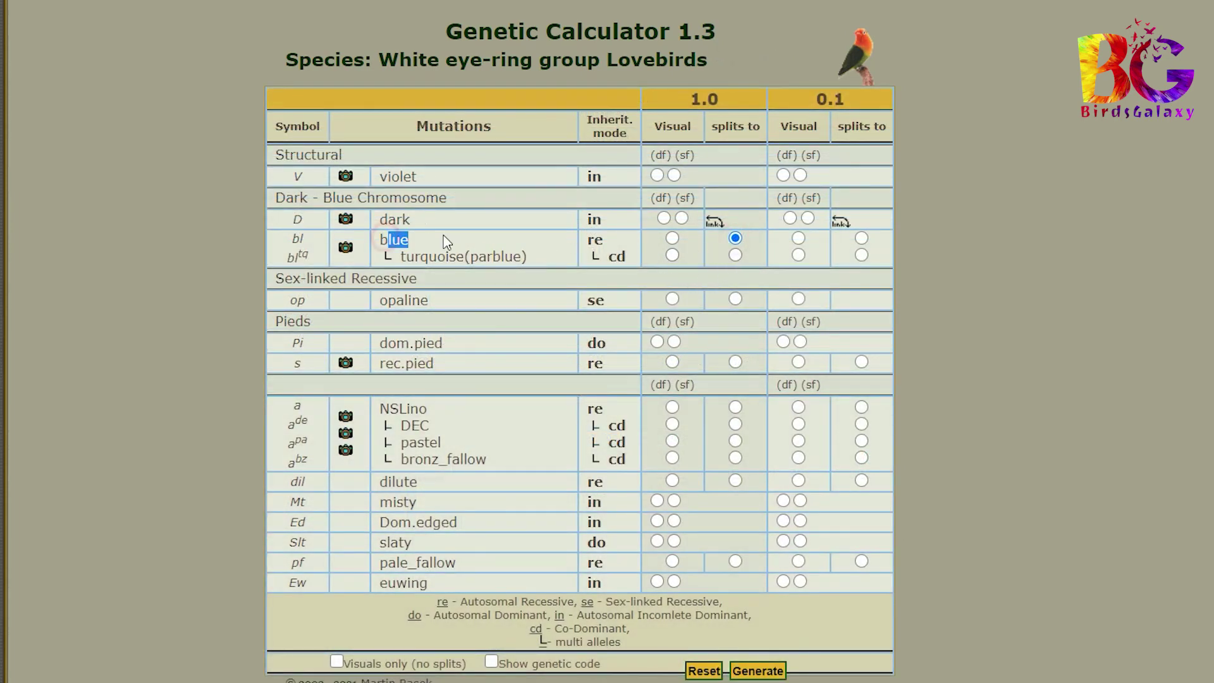
left_click(736, 299)
left_click_drag(389, 299, 464, 301)
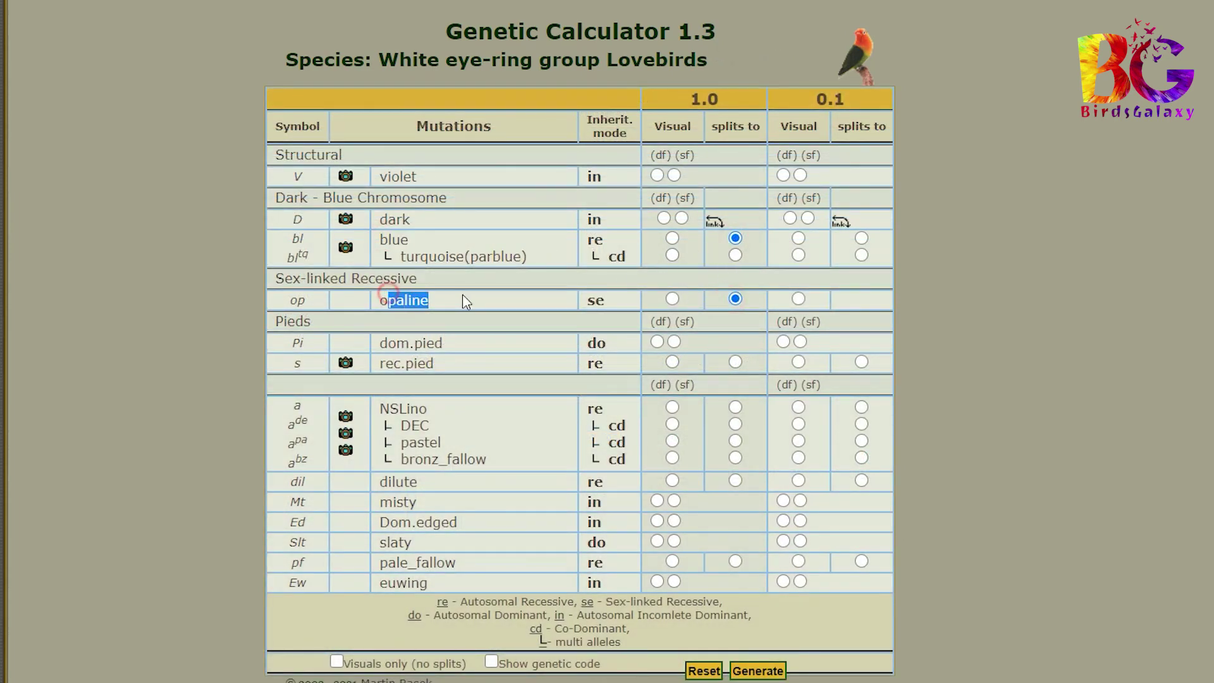
left_click(466, 301)
left_click(798, 238)
left_click_drag(383, 244, 420, 245)
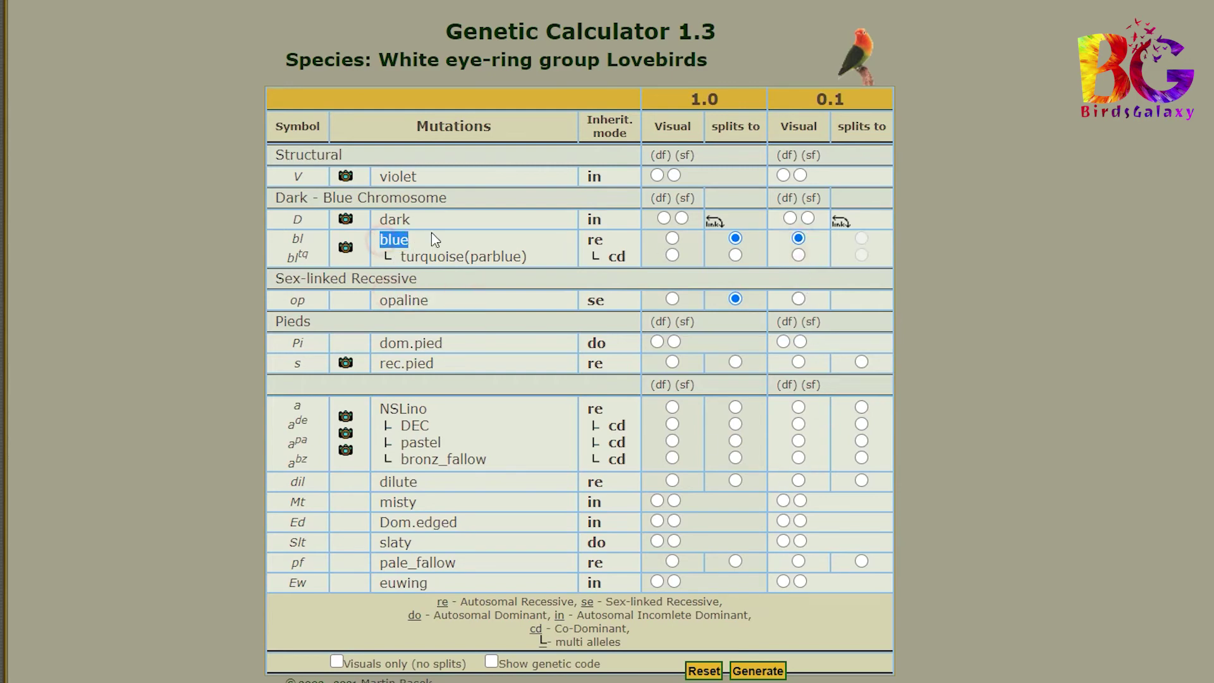
left_click_drag(803, 100, 857, 112)
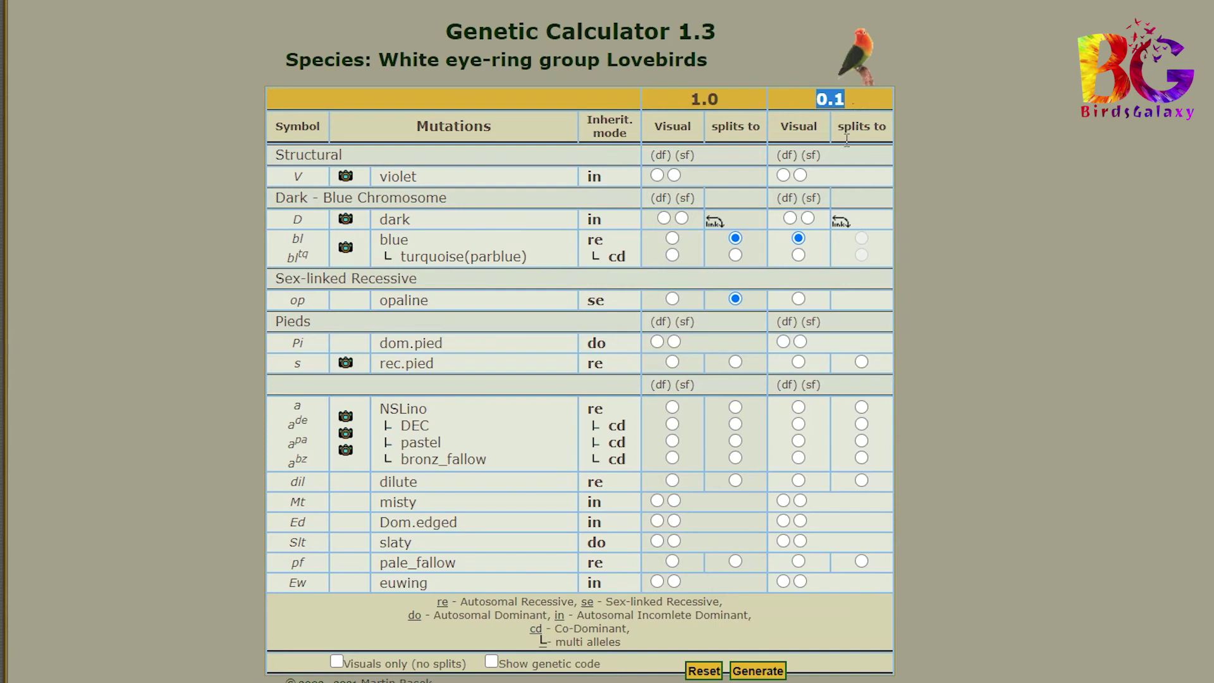
Generate the pairing and review its four 25.0% classes per sex, including blue opaline hens.
left_click(768, 669)
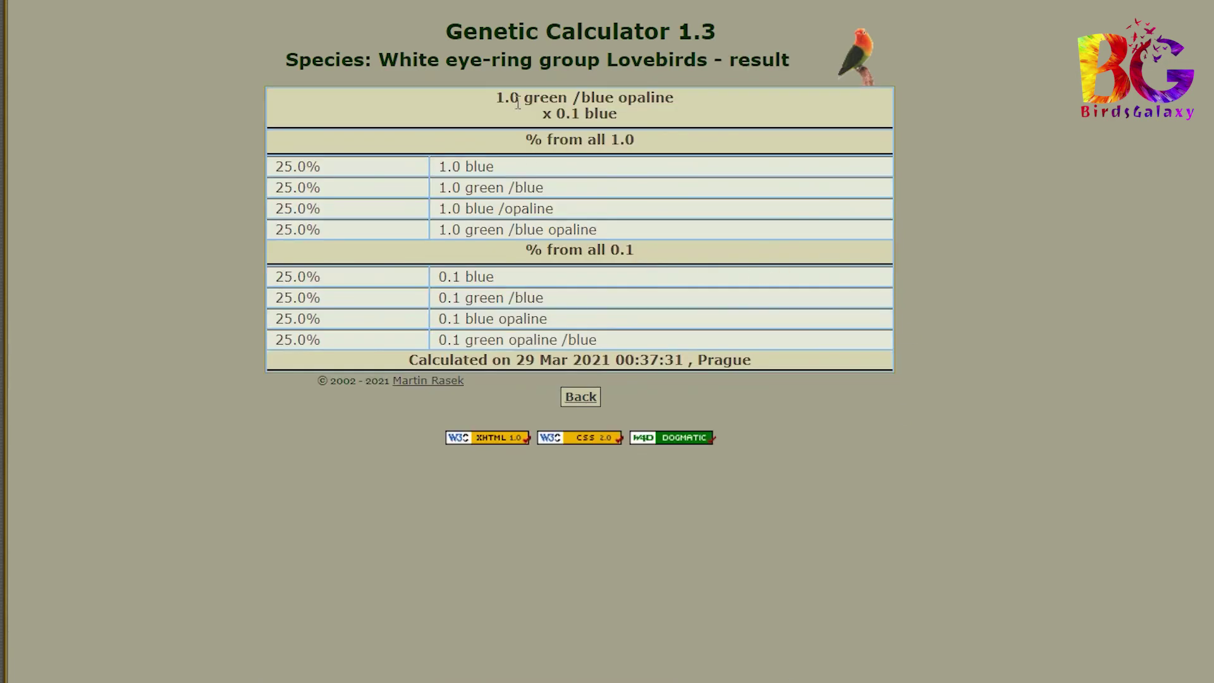
left_click_drag(518, 102, 672, 98)
left_click_drag(559, 117, 626, 118)
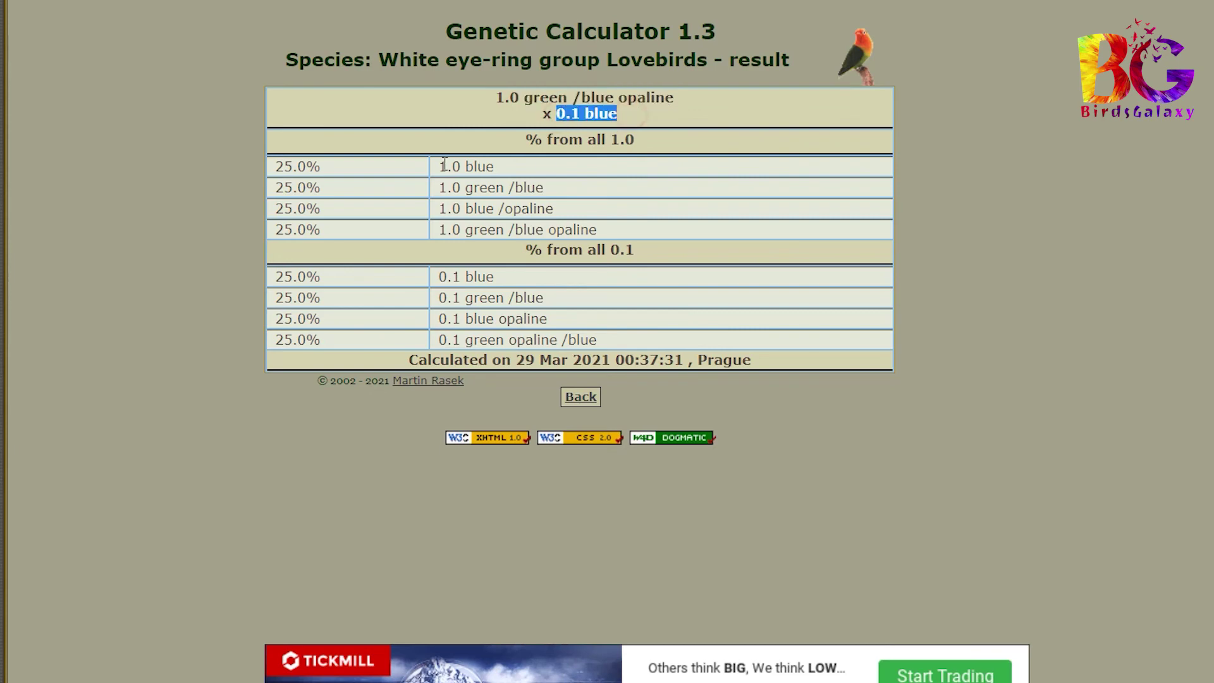
left_click_drag(271, 165, 675, 342)
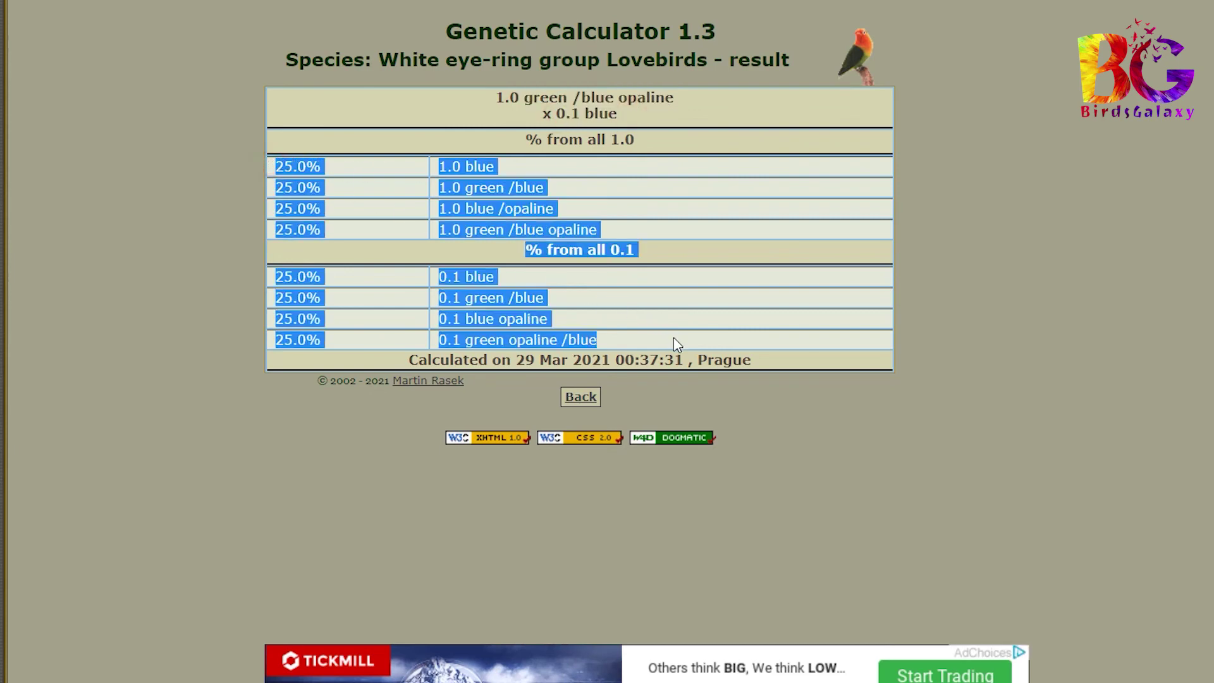
left_click(618, 208)
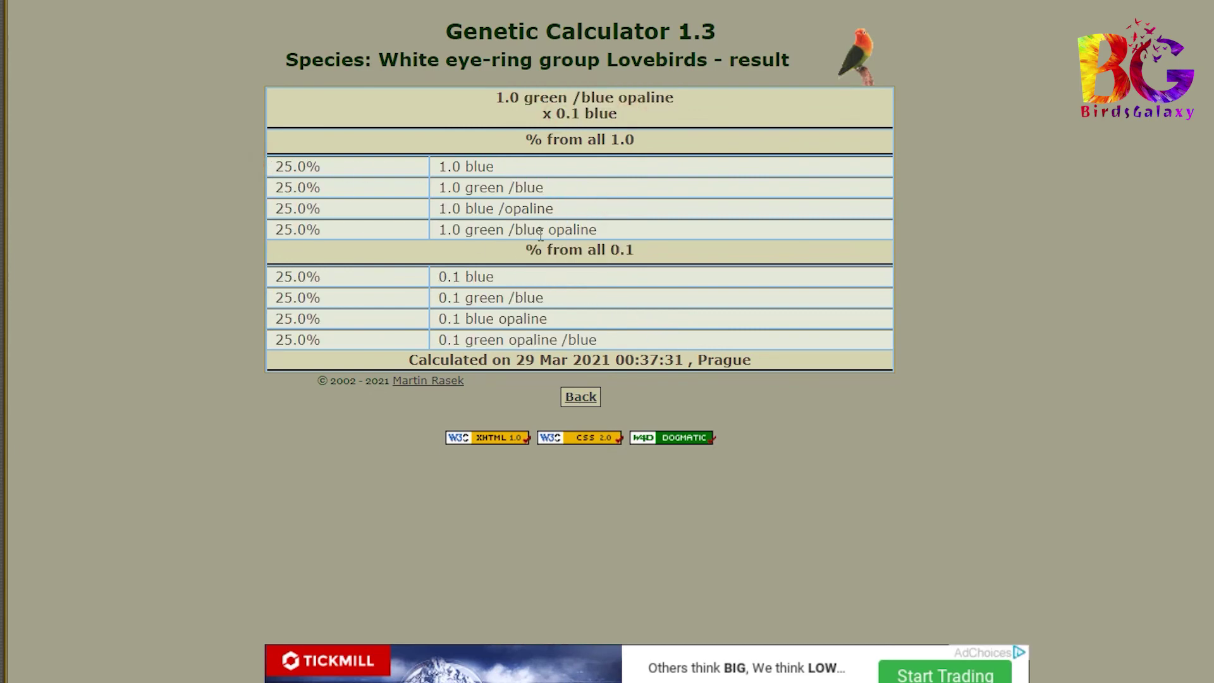
left_click_drag(466, 320, 548, 319)
left_click_drag(467, 297, 544, 299)
left_click_drag(468, 340, 573, 341)
left_click(606, 339)
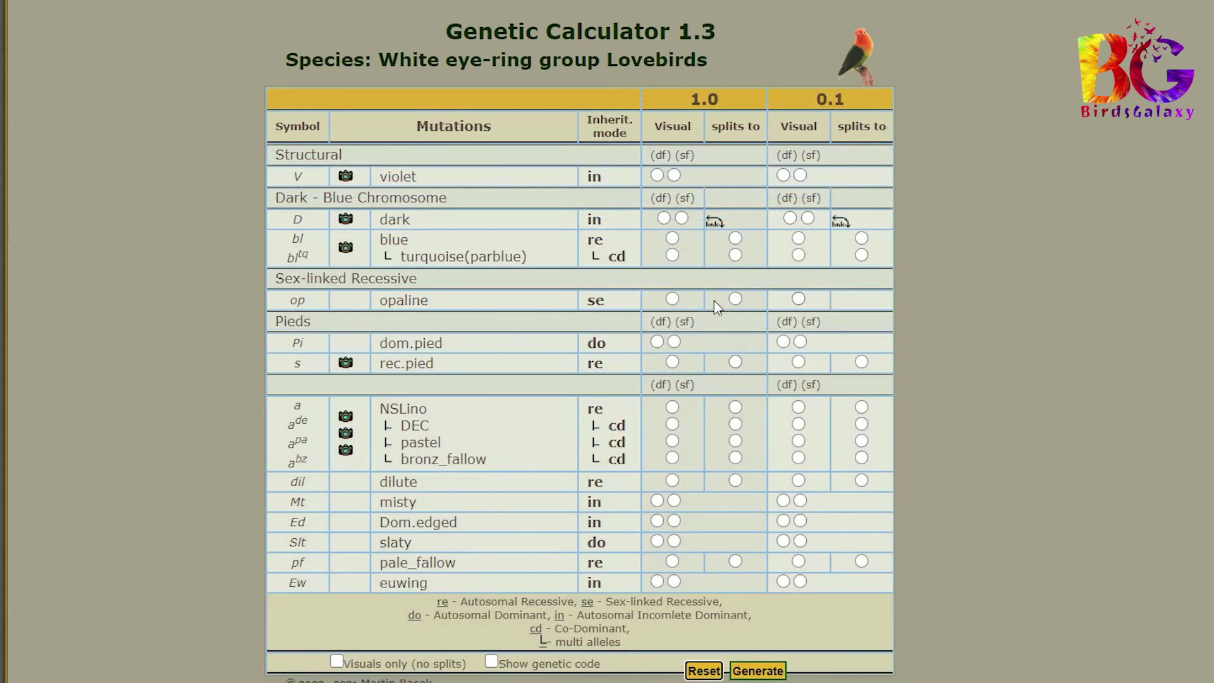
Mark the 1.0 male split to blue and opaline, and the 0.1 hen visually turquoise(parblue).
left_click(735, 237)
left_click(735, 299)
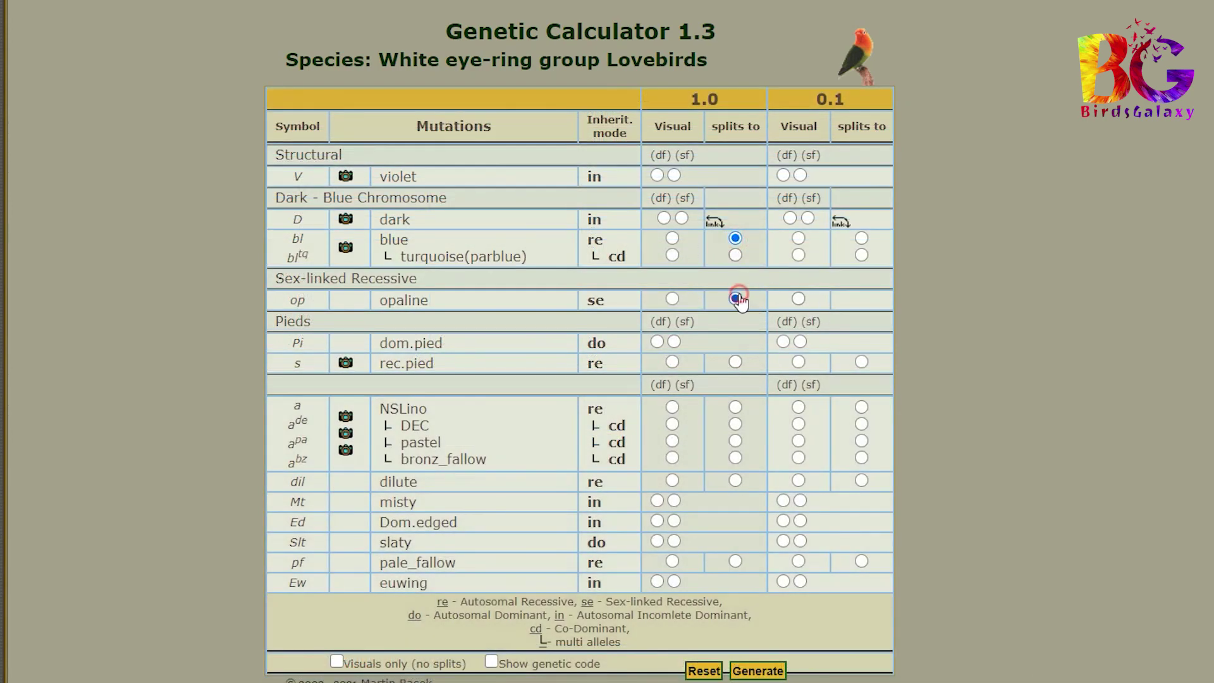
left_click_drag(400, 257, 508, 256)
left_click(412, 256)
left_click_drag(382, 257, 535, 261)
left_click(535, 261)
left_click(798, 255)
Generate the turquoise(parblue) pairing and review its four 25.0% male and hen offspring classes.
left_click(762, 671)
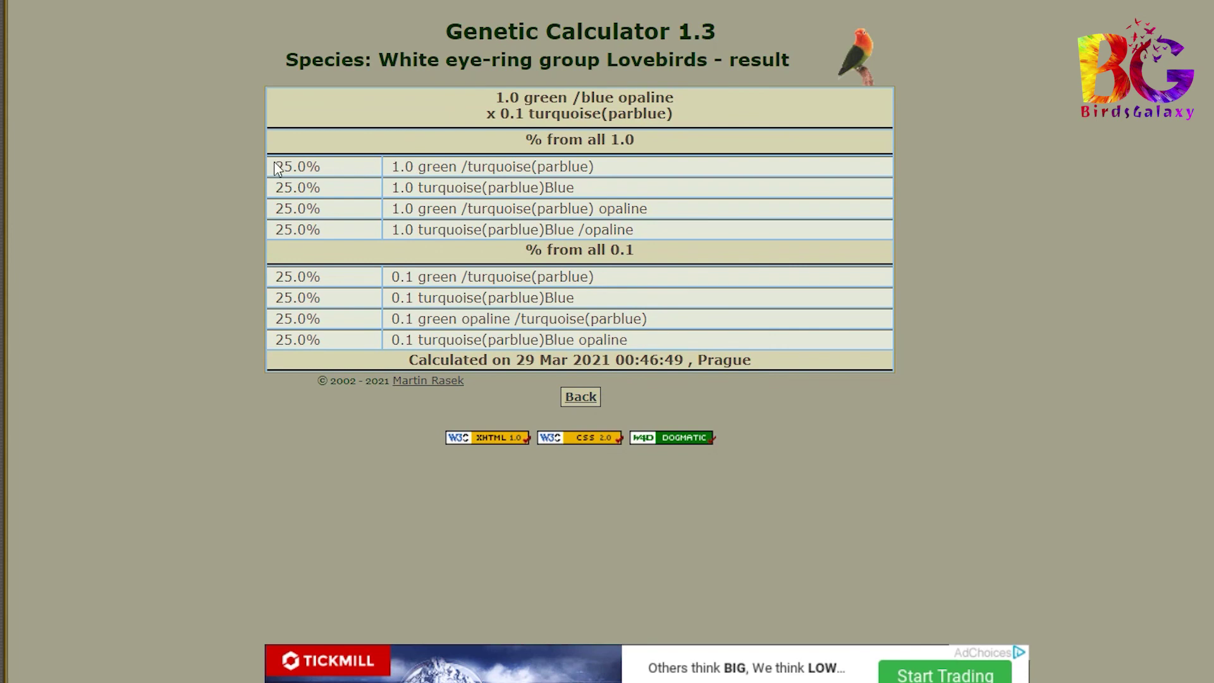
left_click_drag(275, 164, 621, 237)
left_click_drag(585, 139, 664, 149)
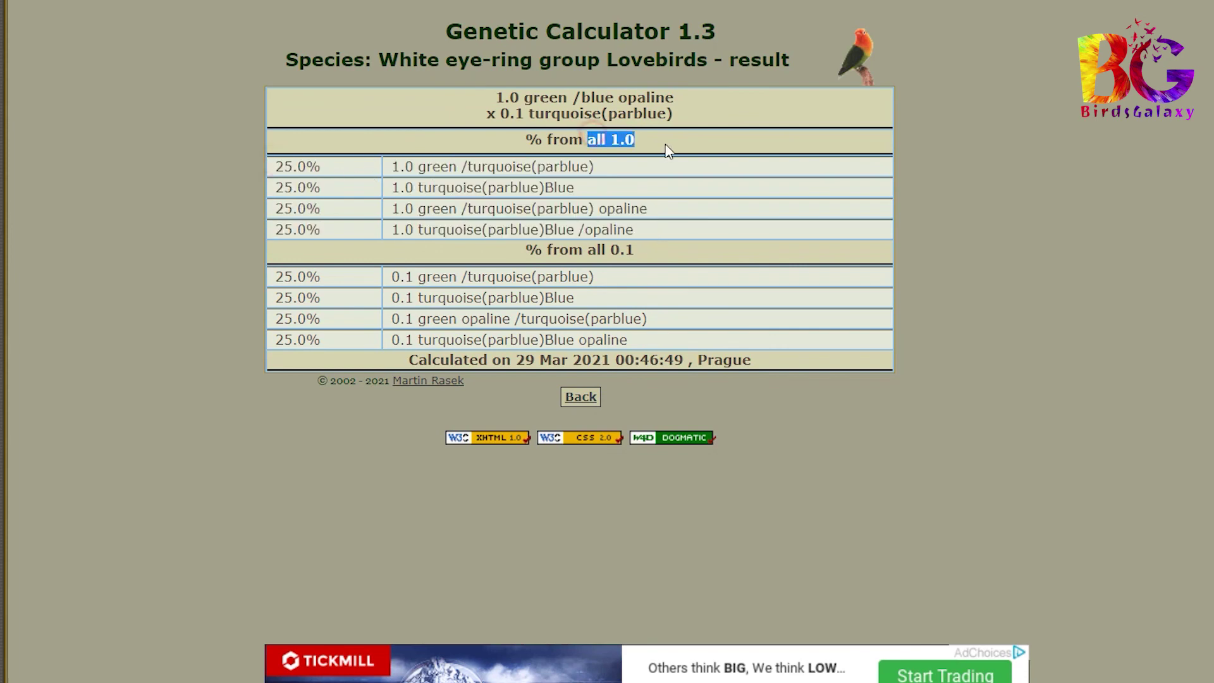
left_click_drag(283, 166, 634, 232)
left_click(659, 239)
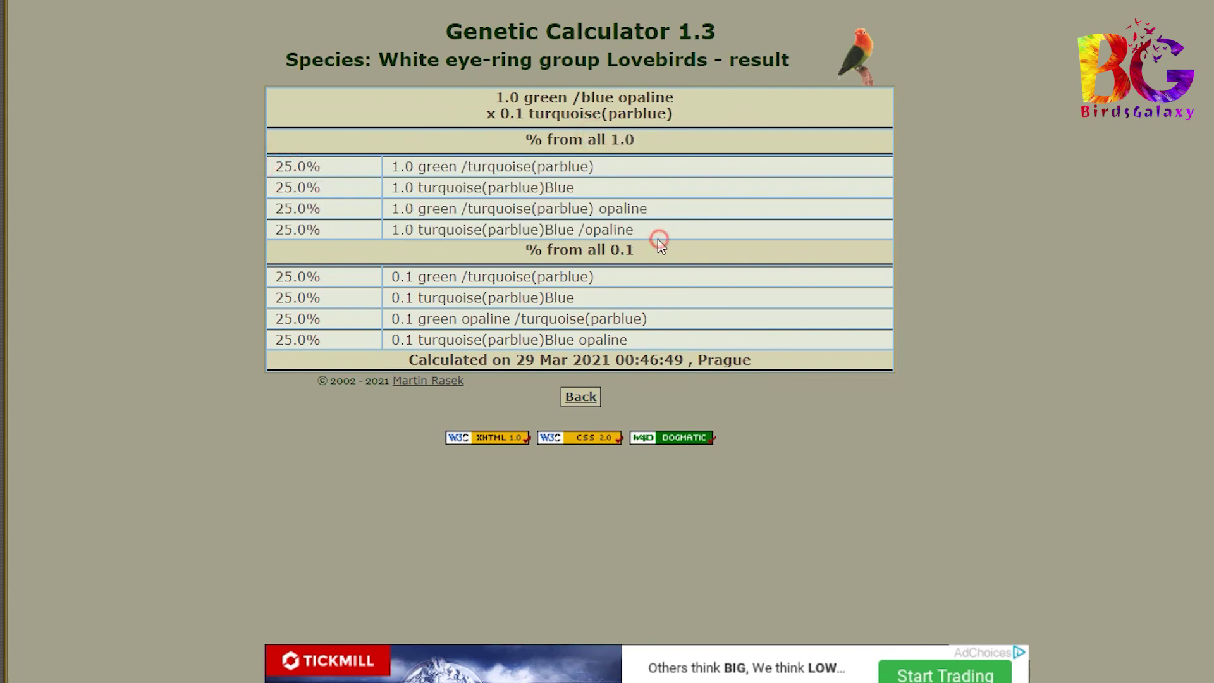
left_click_drag(535, 248, 664, 262)
left_click_drag(277, 277, 656, 354)
mouse_move(527, 333)
left_mouse_down()
mouse_move(632, 342)
mouse_move(511, 342)
left_mouse_up()
left_click_drag(431, 342, 656, 354)
left_click_drag(521, 321, 649, 321)
left_click_drag(414, 230, 648, 253)
left_click(664, 242)
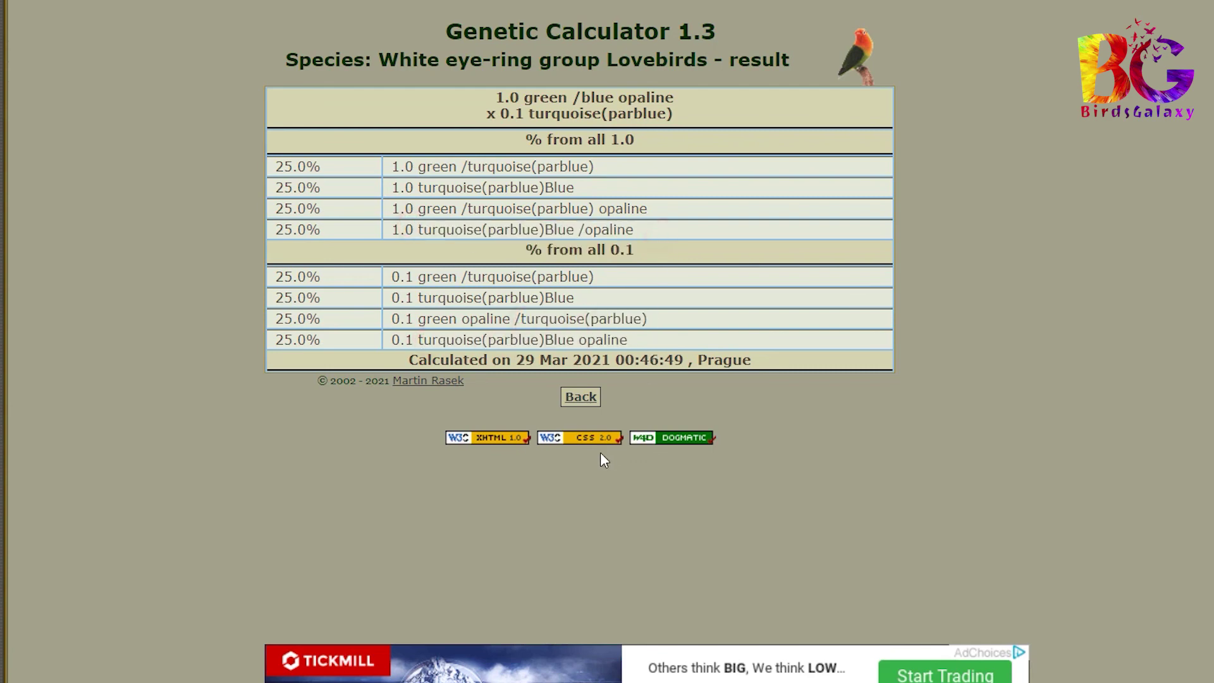